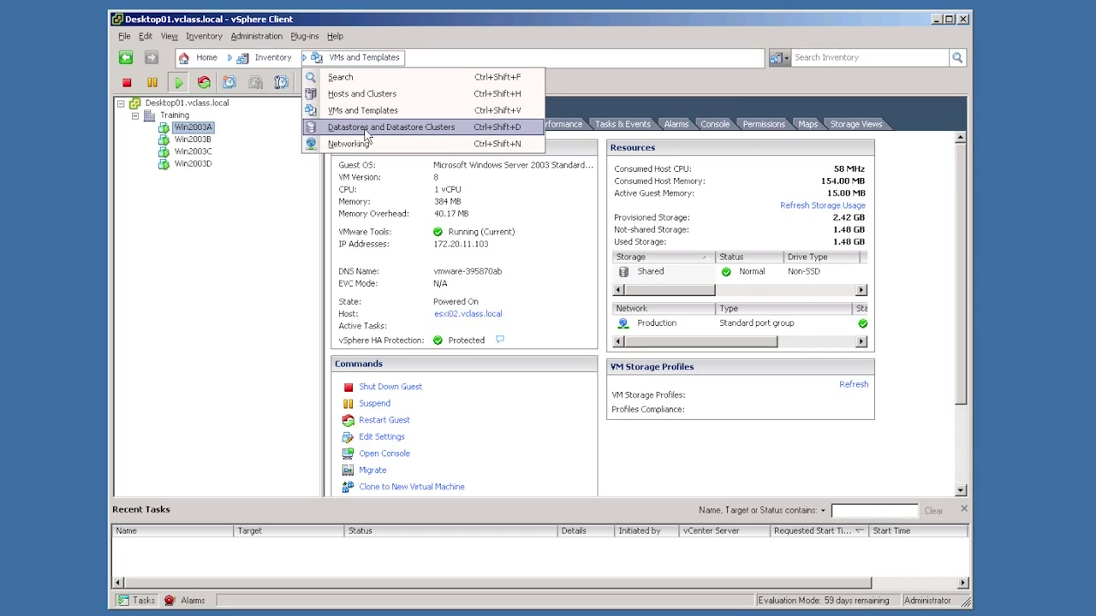
Start a new datastore cluster in the Training datacenter, named My Datastore Cluster, with Storage DRS turned on
left_click(366, 136)
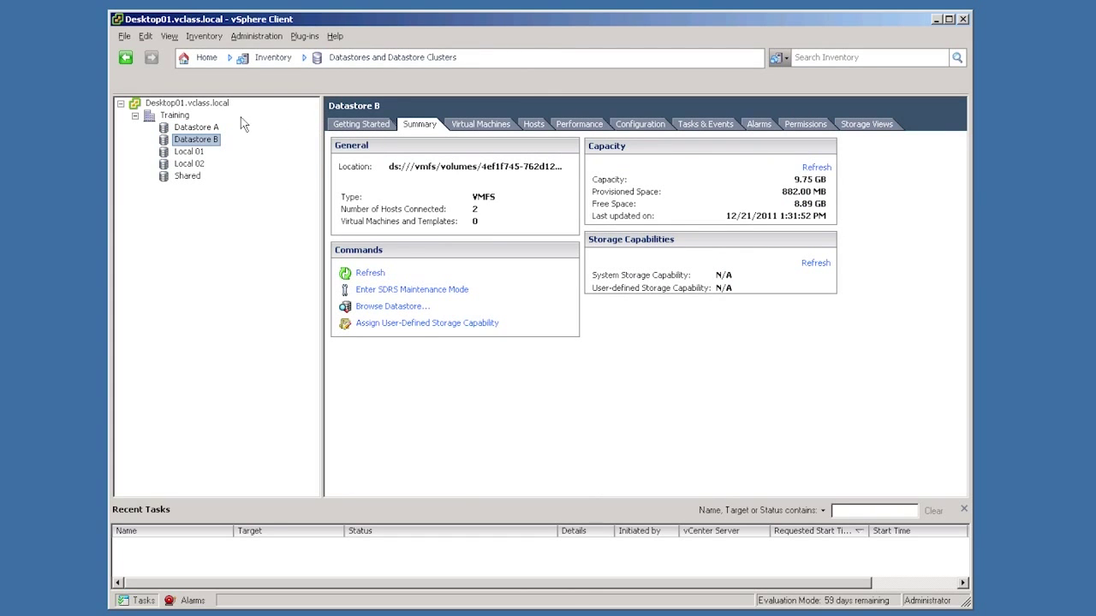
right_click(176, 116)
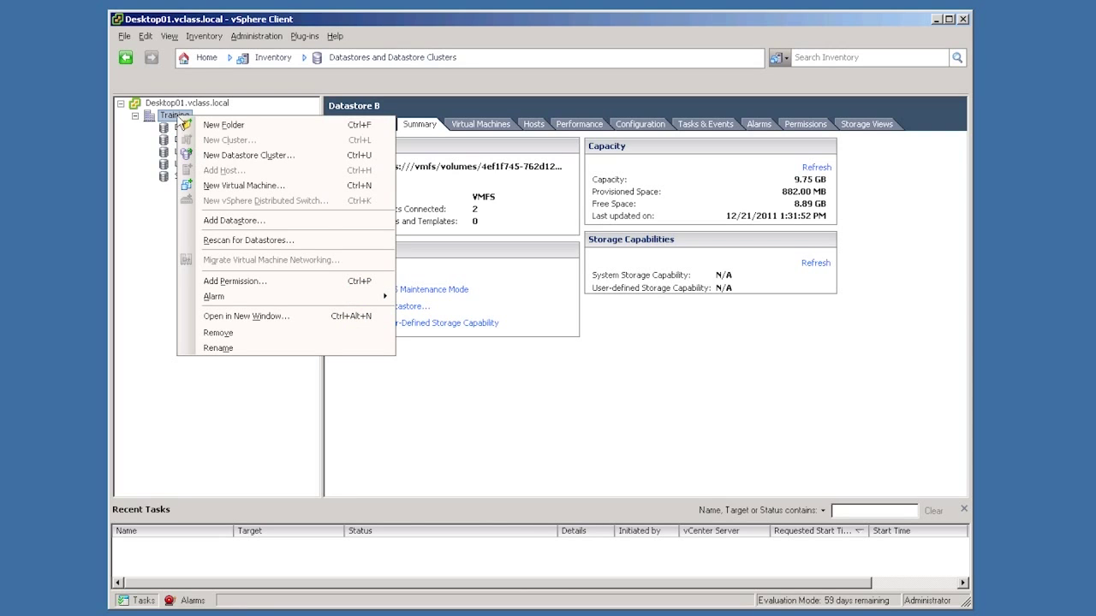
left_click(209, 157)
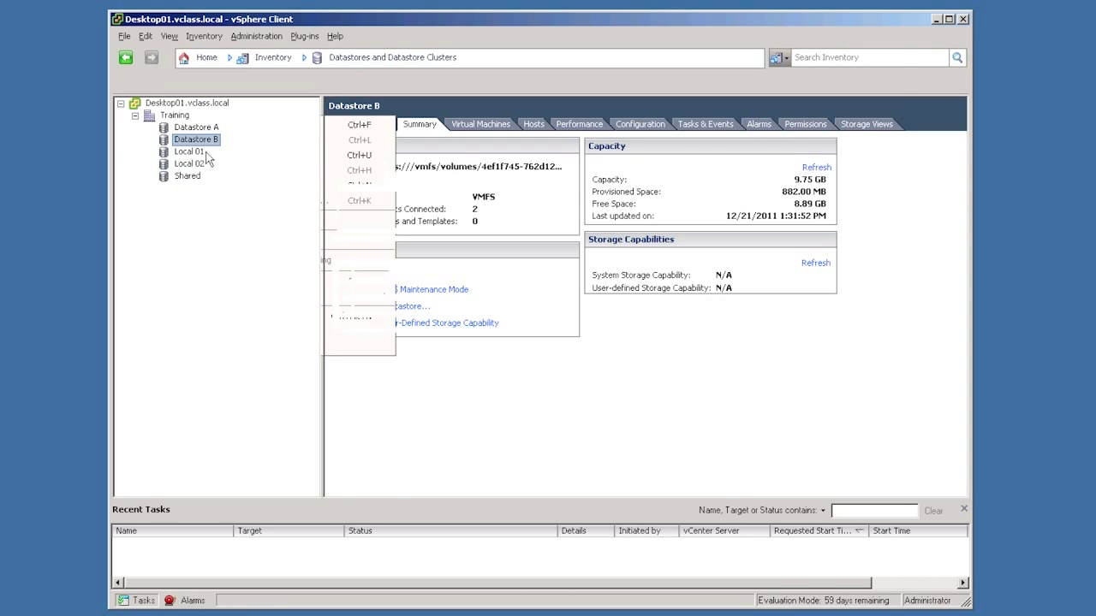
type("My Data")
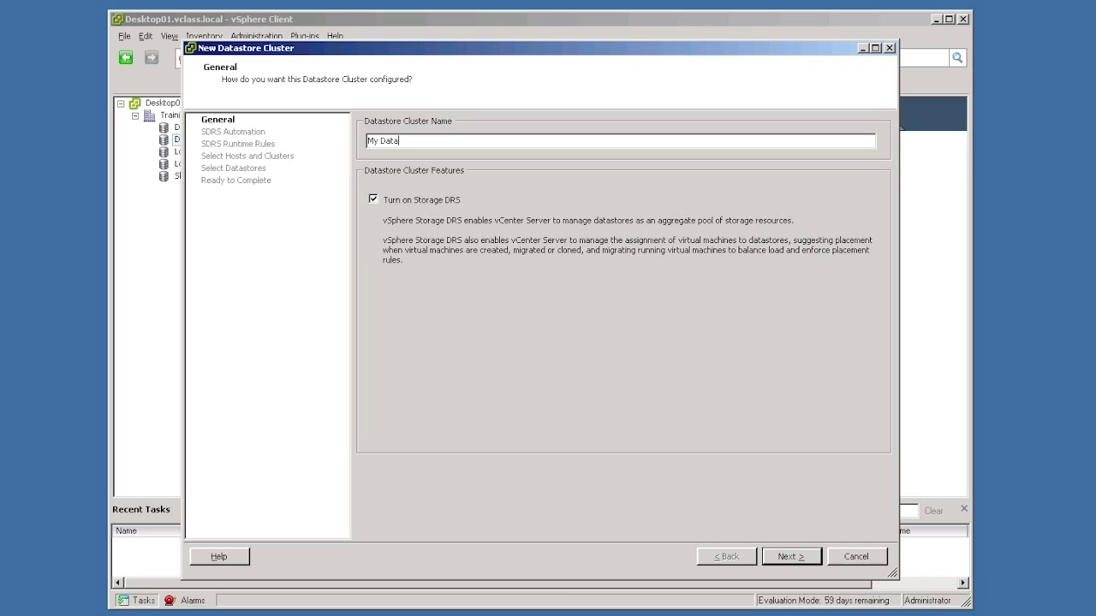
type("store Cluster")
left_click(814, 559)
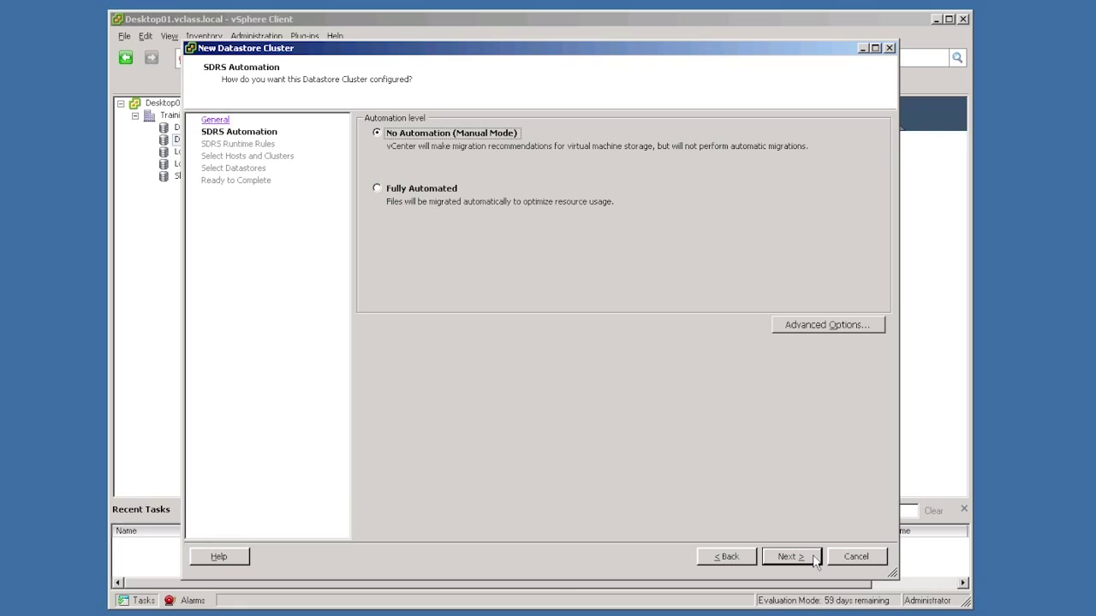
Keep manual-mode automation and accept the default SDRS runtime rules after showing their advanced options
left_click(792, 557)
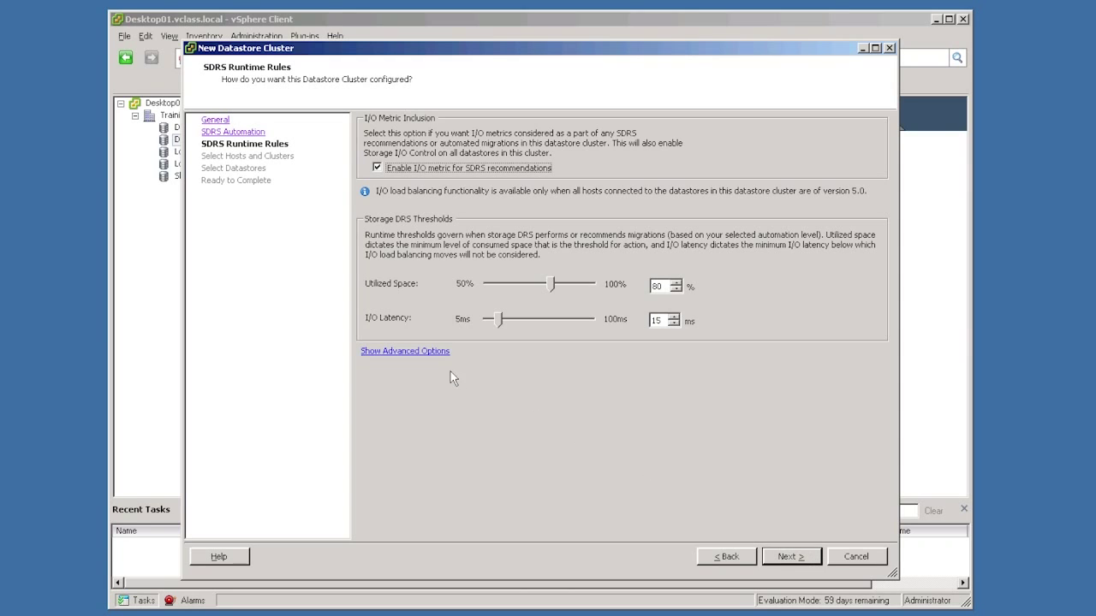
left_click(439, 352)
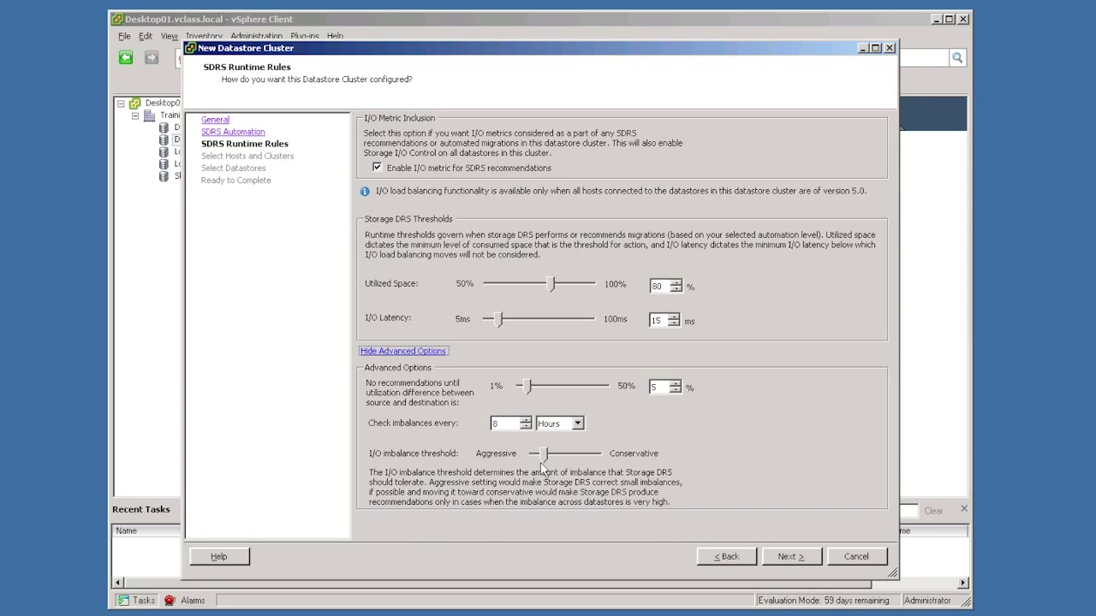
left_click(782, 560)
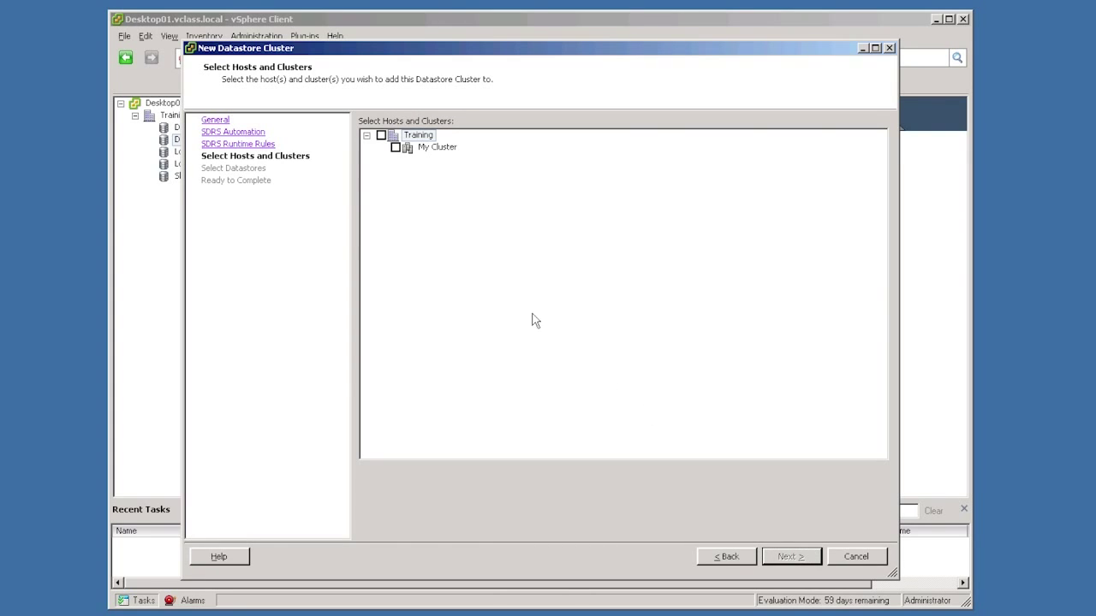
Assign My Cluster, Datastore A and Datastore B to the datastore cluster and finish creating it
left_click(397, 150)
left_click(785, 558)
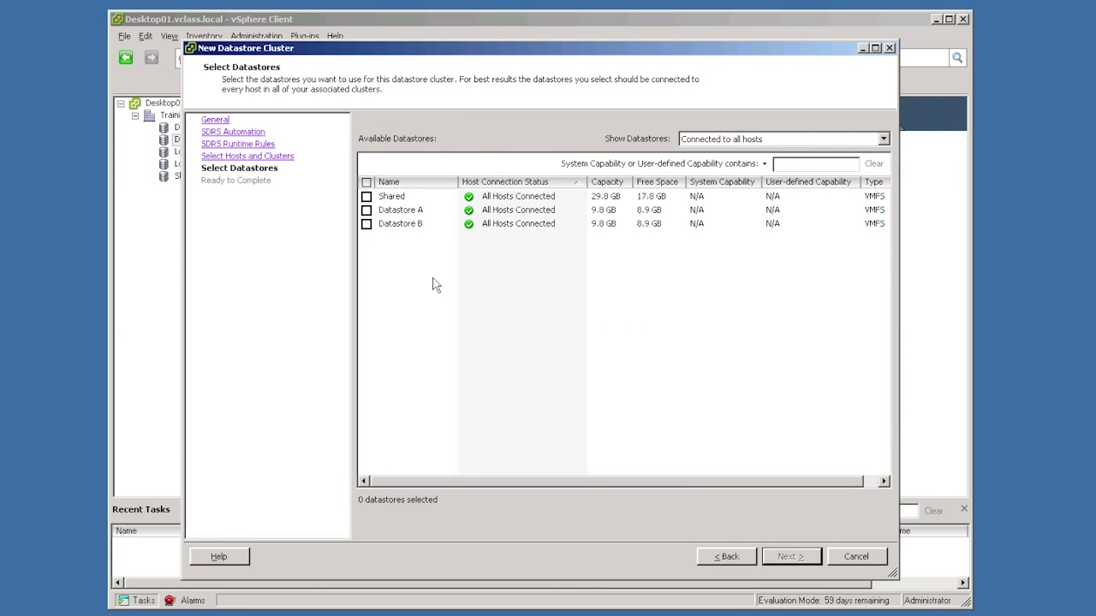
left_click(367, 211)
left_click(367, 211)
left_click(366, 223)
left_click(367, 212)
left_click(770, 558)
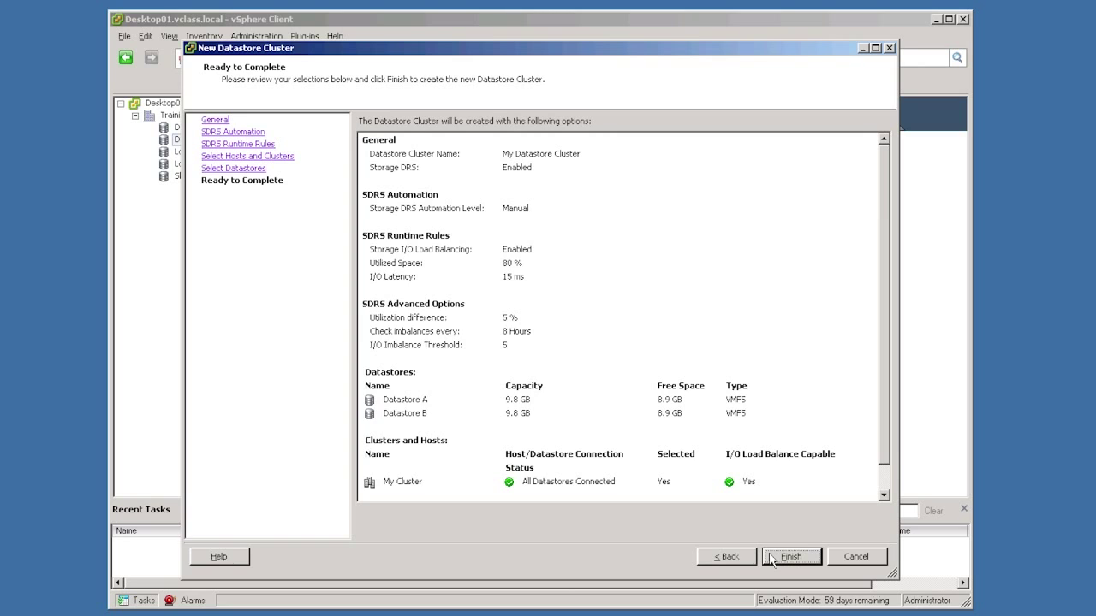
left_click(774, 557)
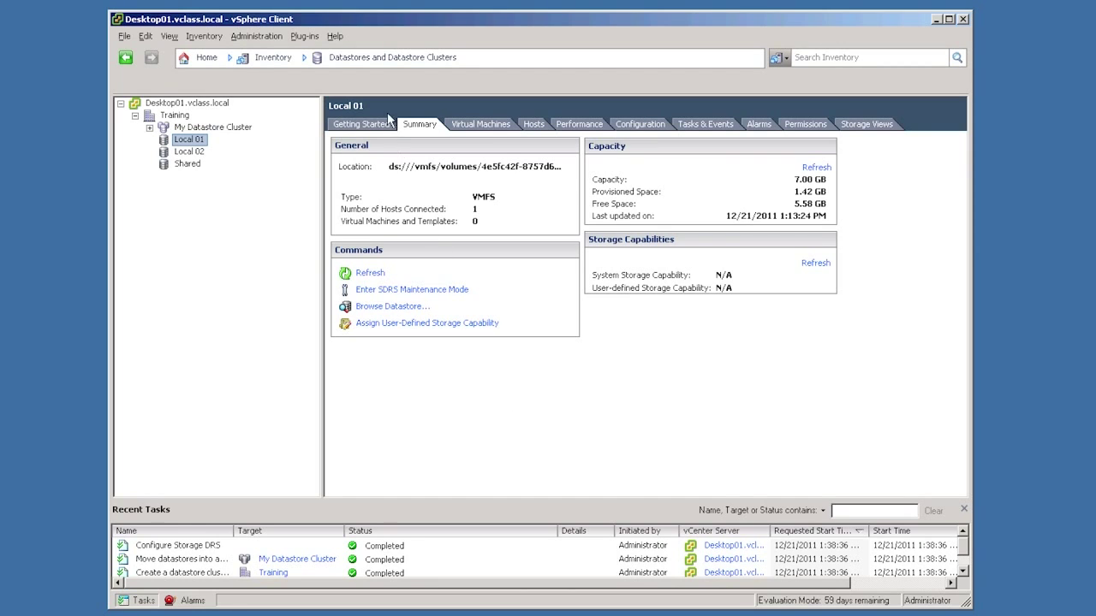
Start a Typical virtual machine in the Training datacenter with the default name, placed in My Cluster on host esxi01.vclass.local
left_click(387, 61)
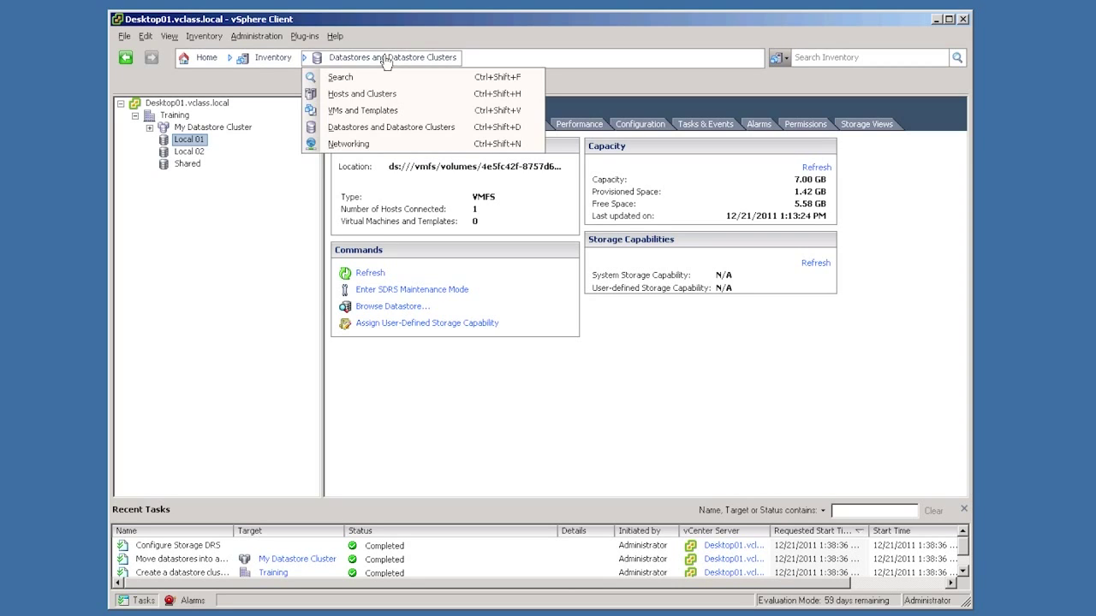
left_click(376, 120)
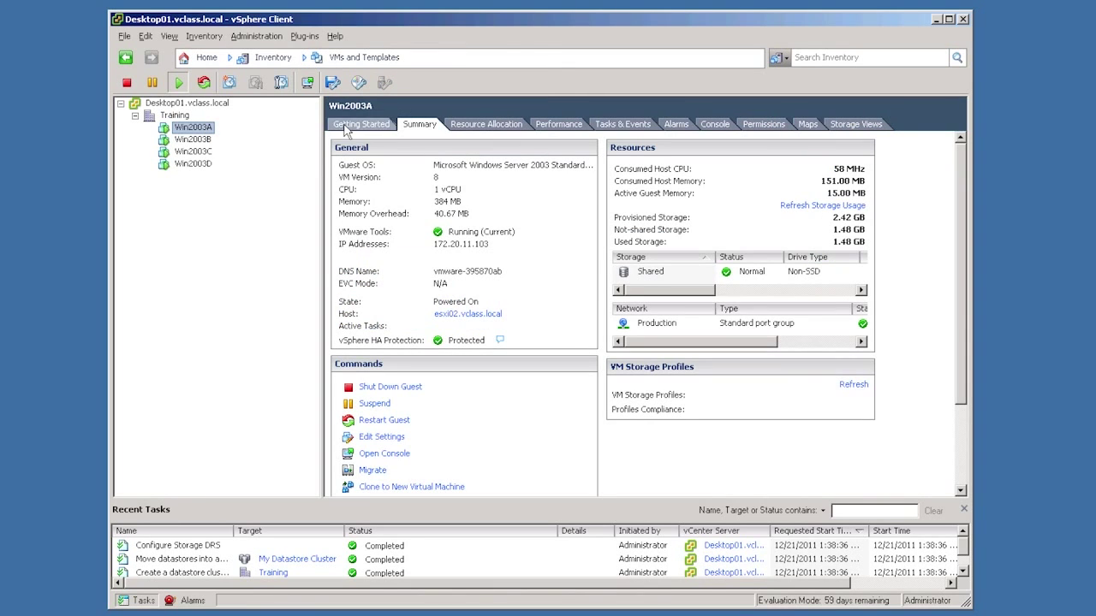
right_click(185, 117)
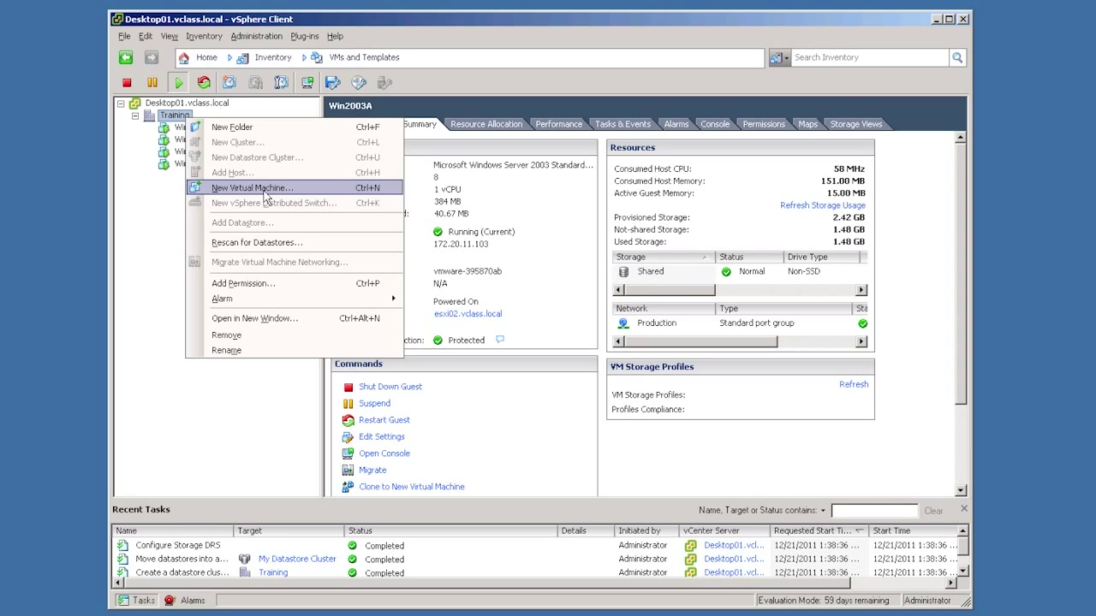
left_click(253, 187)
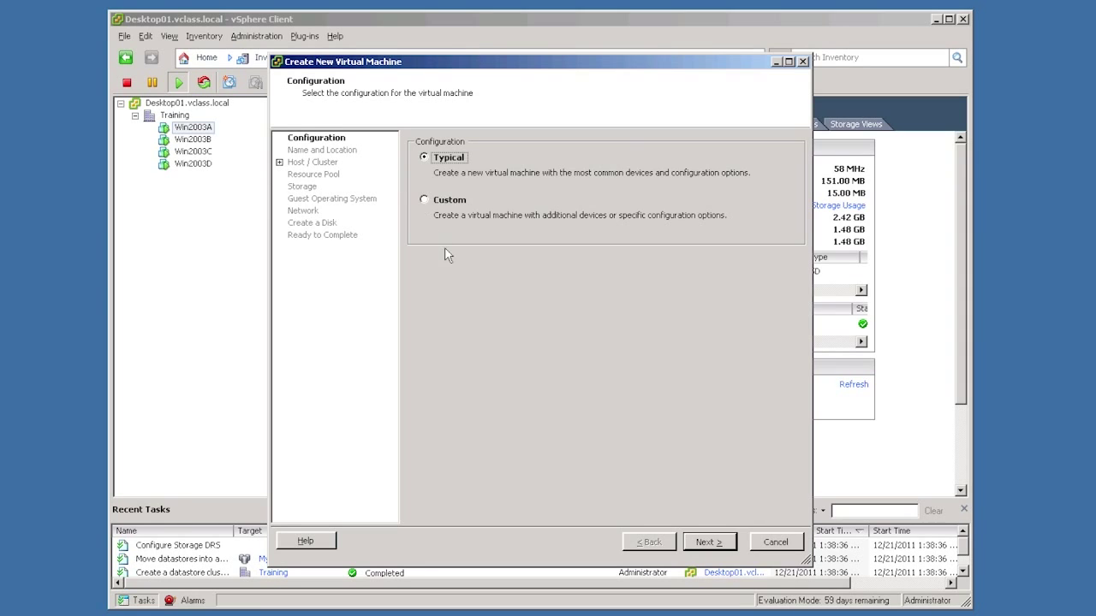
left_click(710, 543)
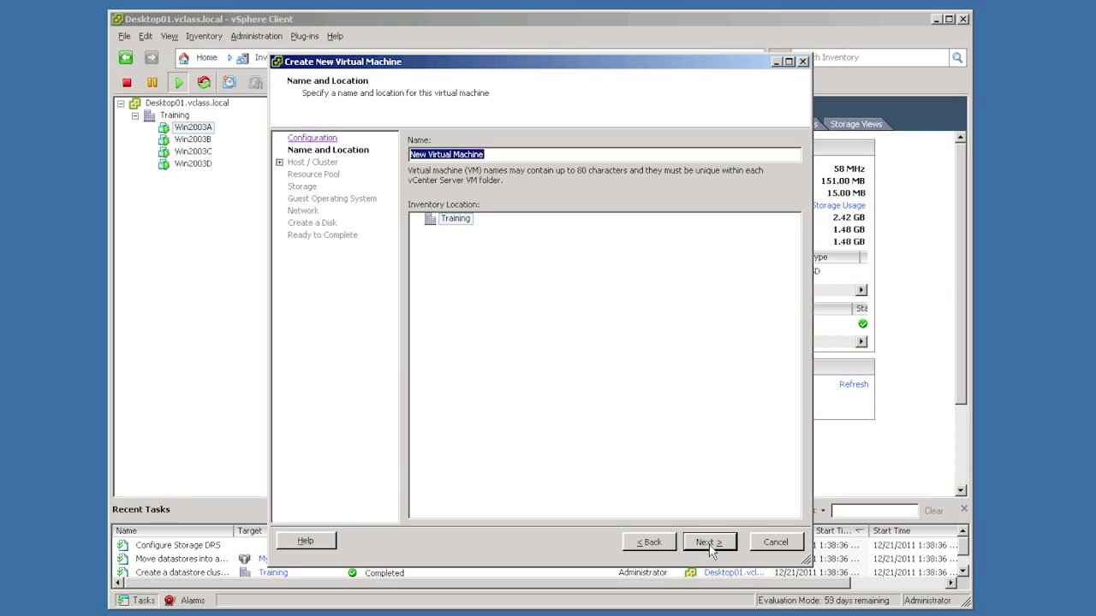
left_click(709, 544)
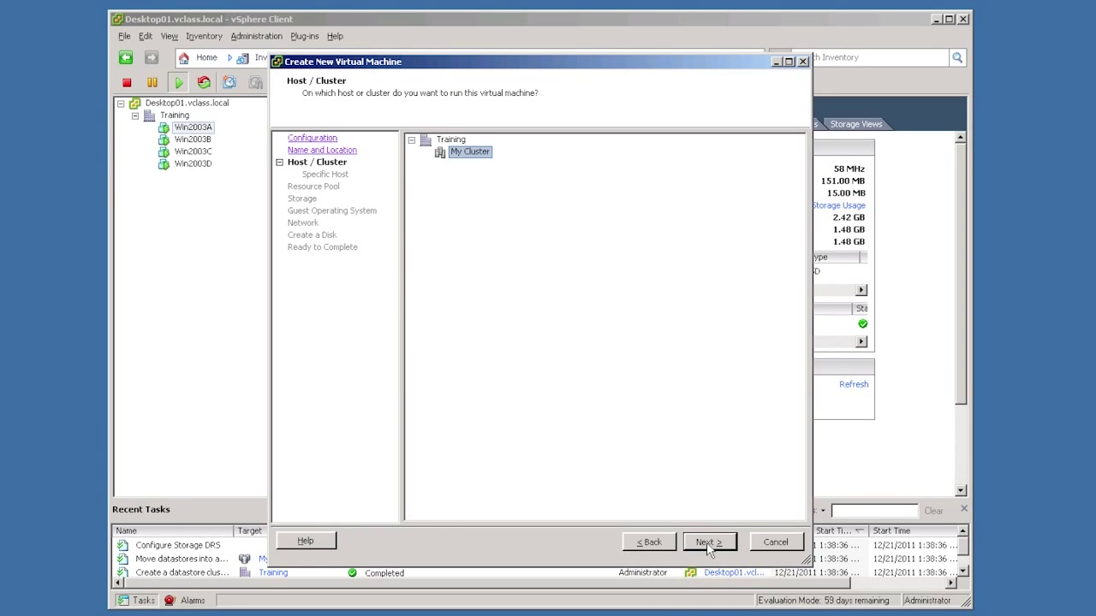
left_click(709, 545)
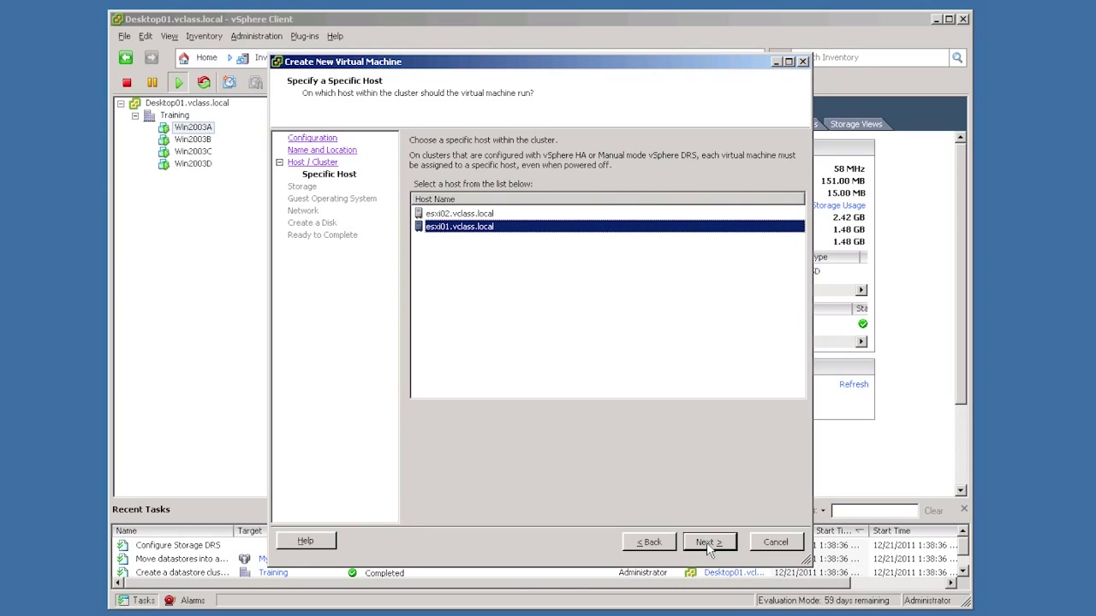
left_click(708, 545)
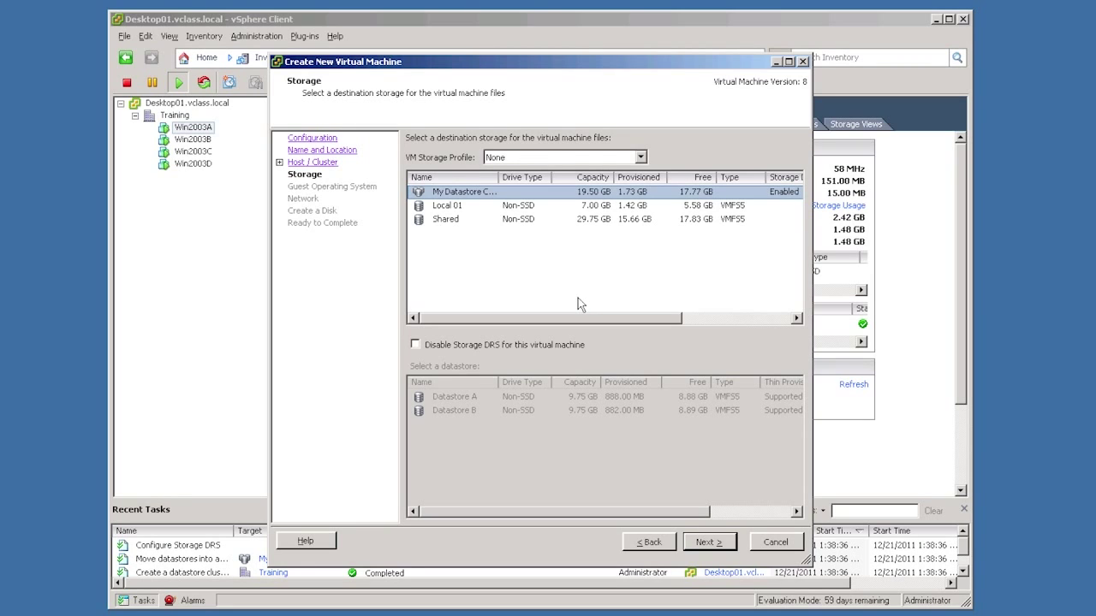
Compare Shared and Local 01 as storage options and choose My Datastore Cluster for the new virtual machine, leaving Storage DRS enabled
left_click(459, 221)
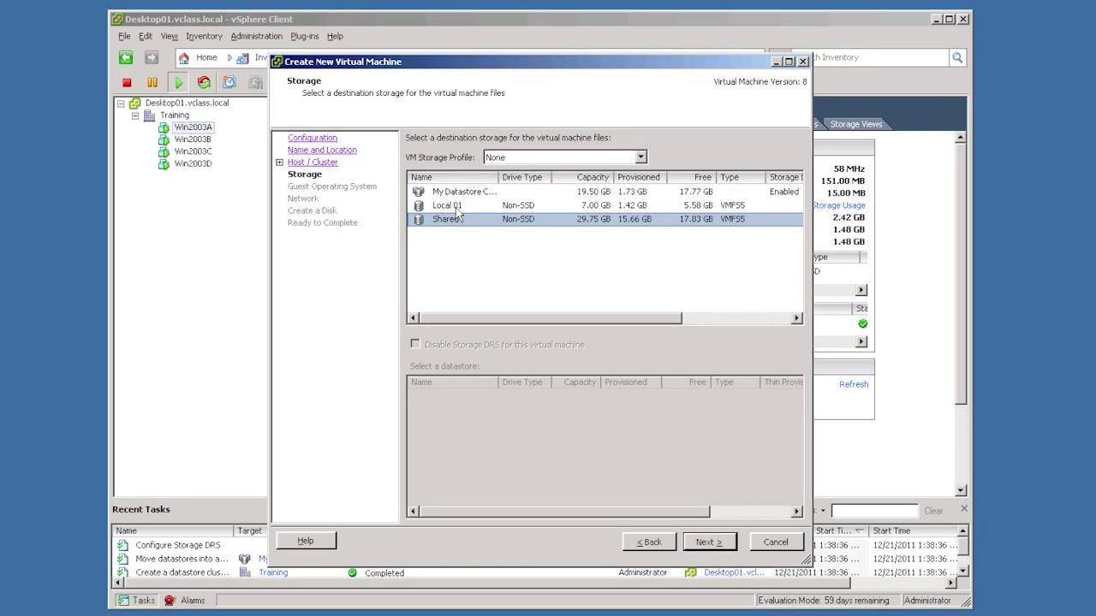
left_click(457, 207)
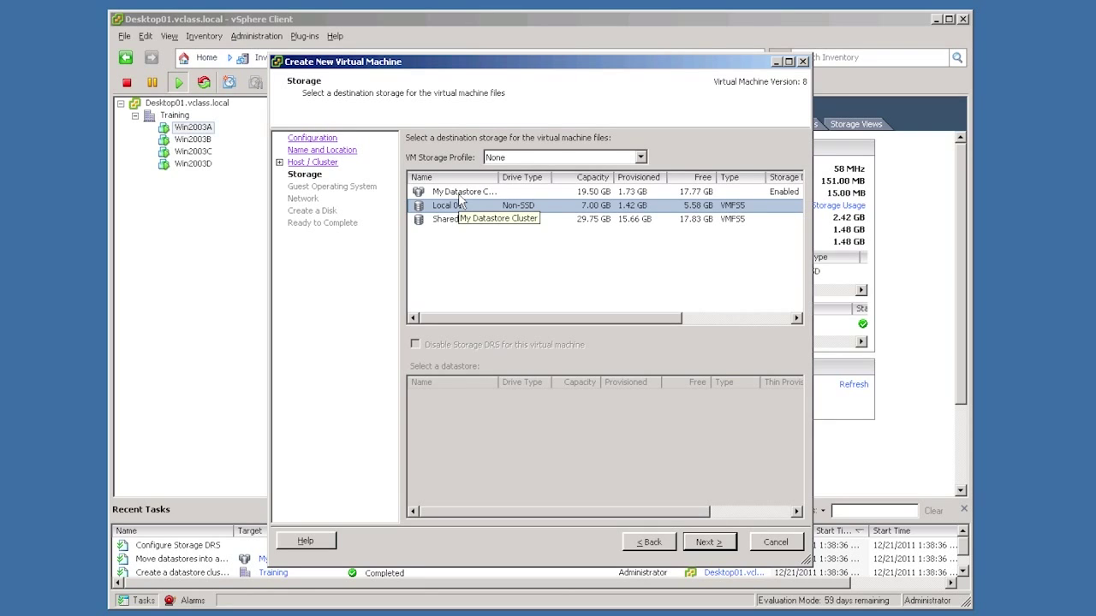
left_click(458, 195)
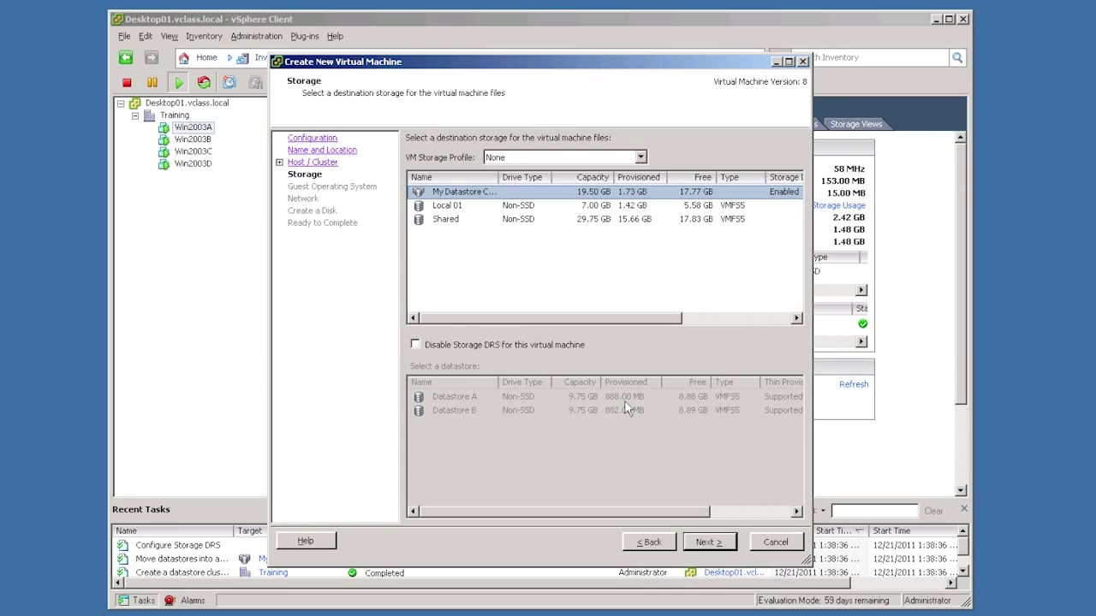
left_click(707, 543)
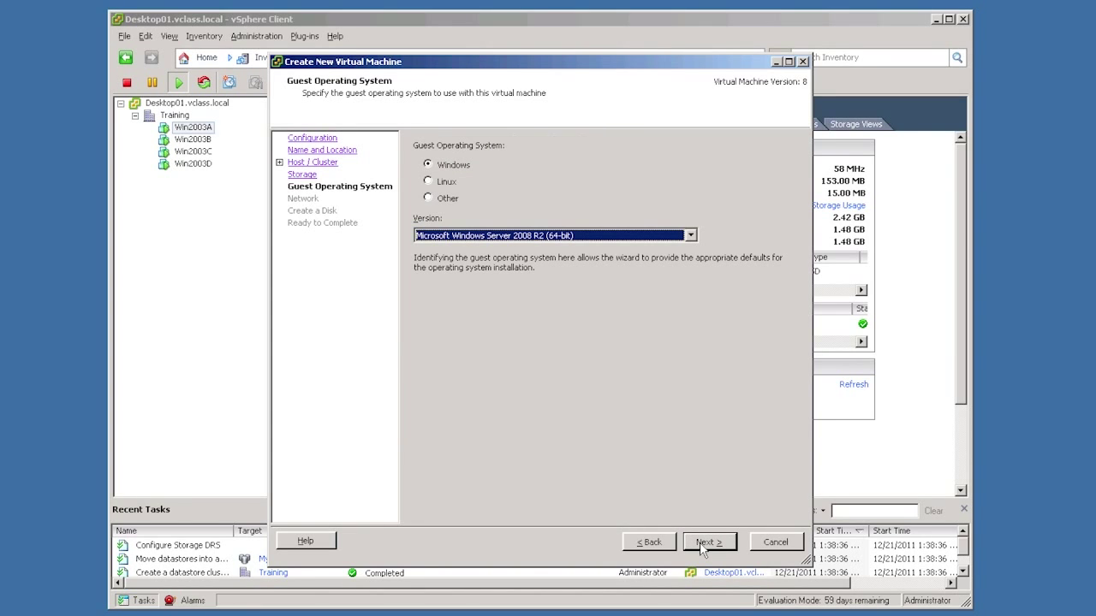
Accept Windows Server 2008 R2 (64-bit) and the Production network, set a 1 GB thick lazy-zeroed disk, and finish creating the virtual machine
left_click(705, 543)
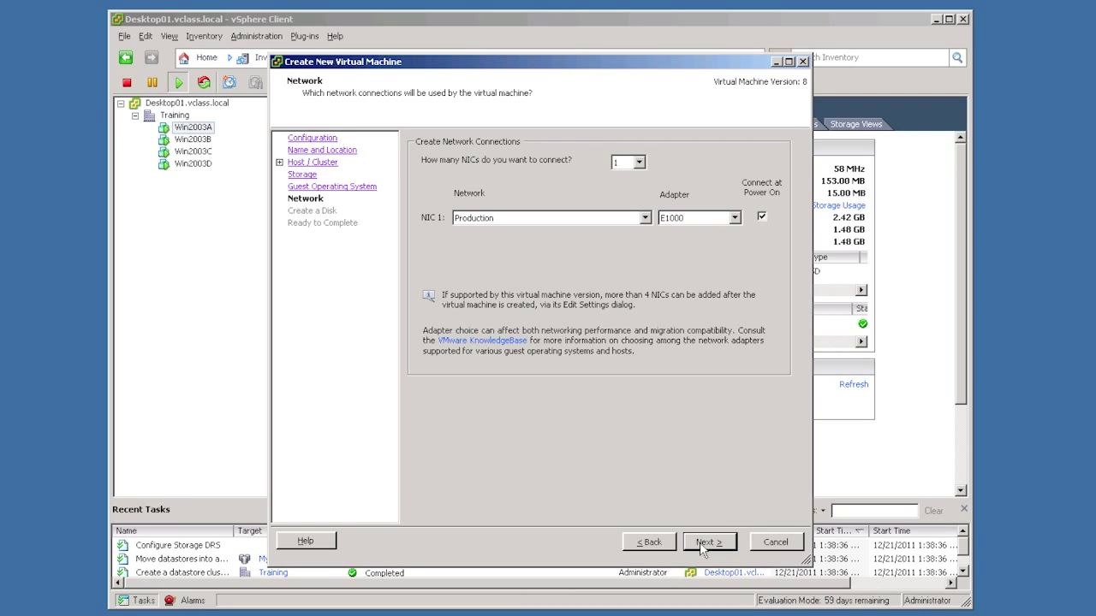
left_click(705, 543)
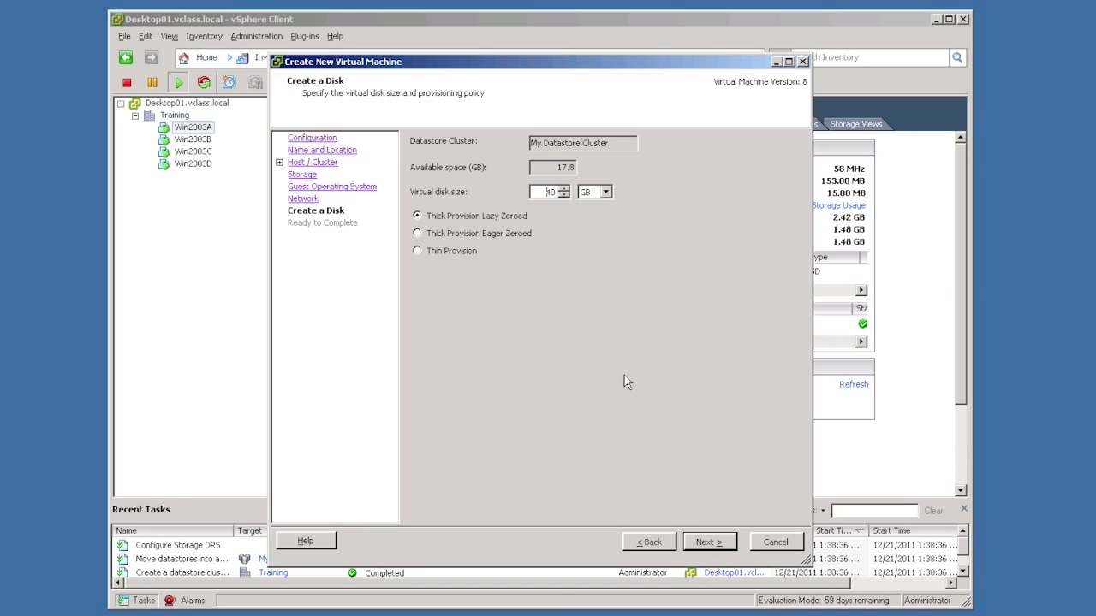
key("BackSpace")
key("BackSpace")
left_click(703, 545)
left_click(707, 543)
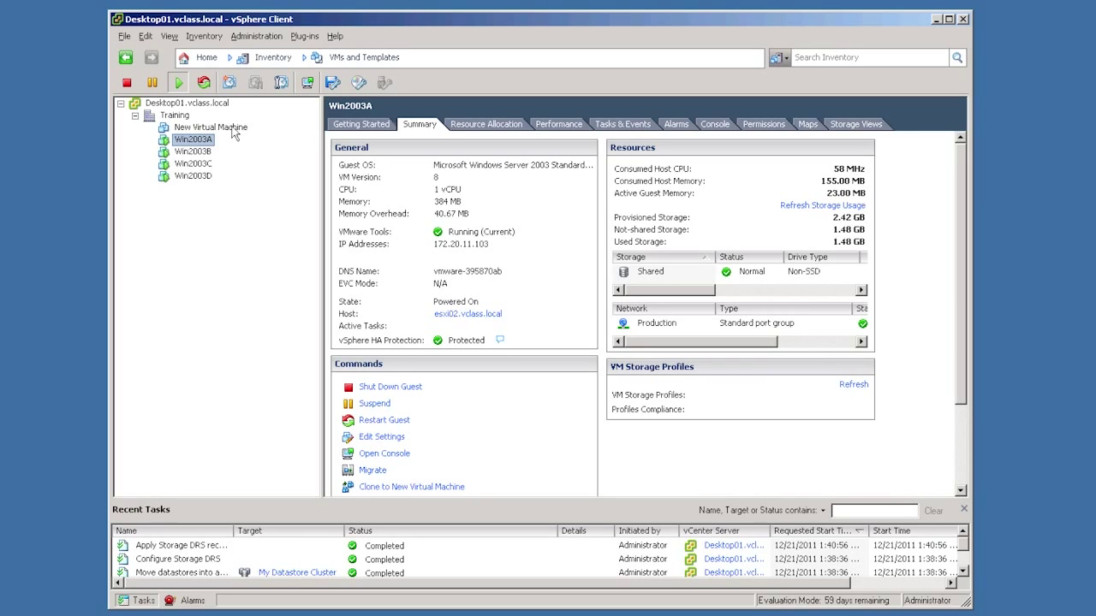
Examine the summary of New Virtual Machine, including its storage
left_click(234, 128)
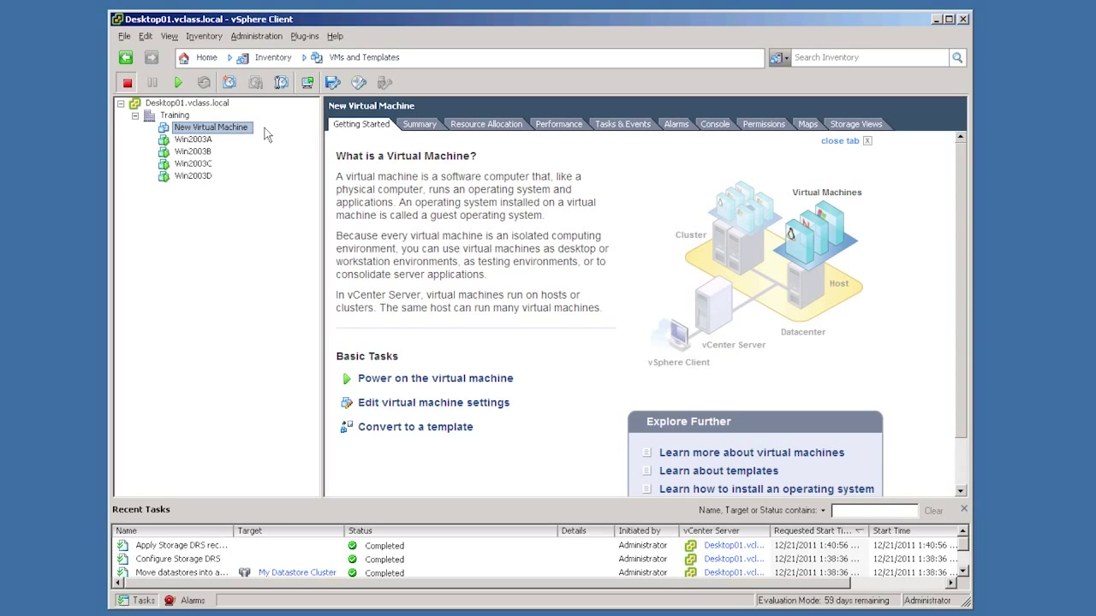
left_click(427, 127)
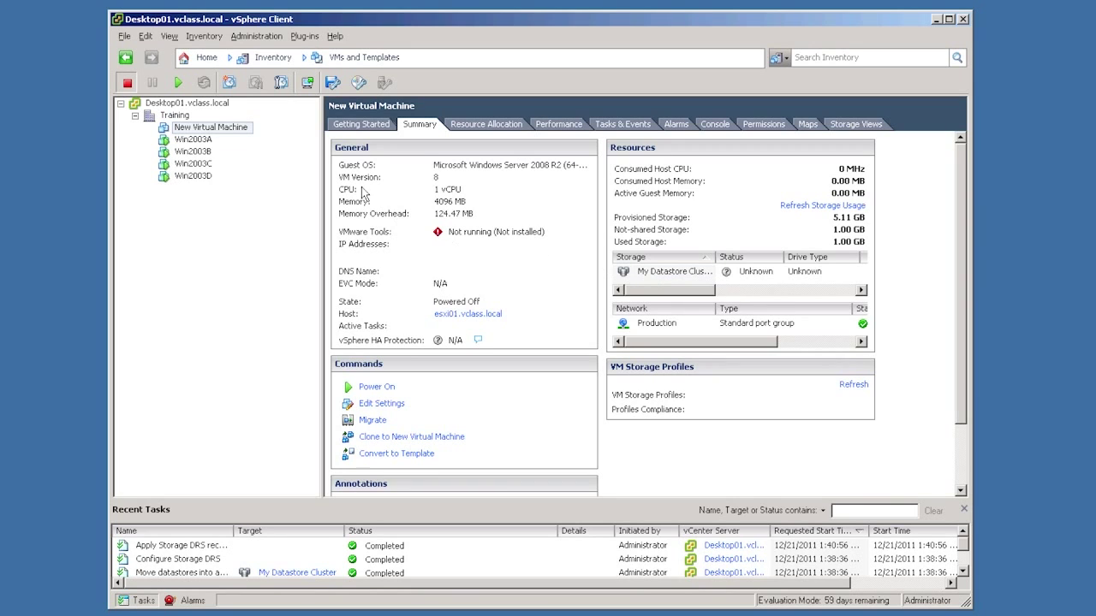
Start migrating New Virtual Machine with the Change datastore option, try Shared as destination, and select My Datastore Cluster instead
right_click(244, 134)
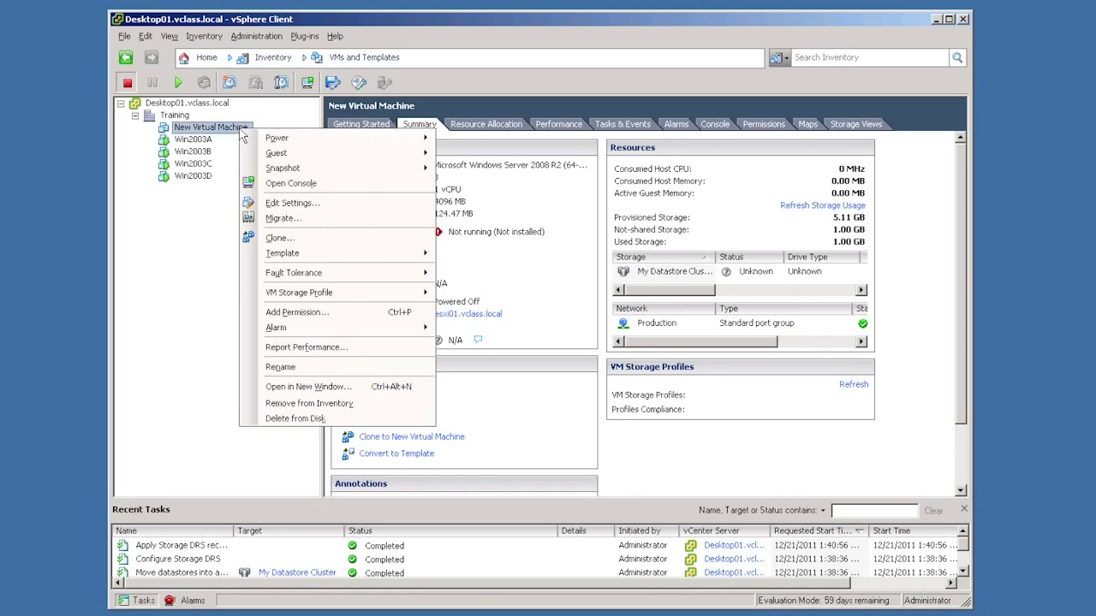
left_click(287, 220)
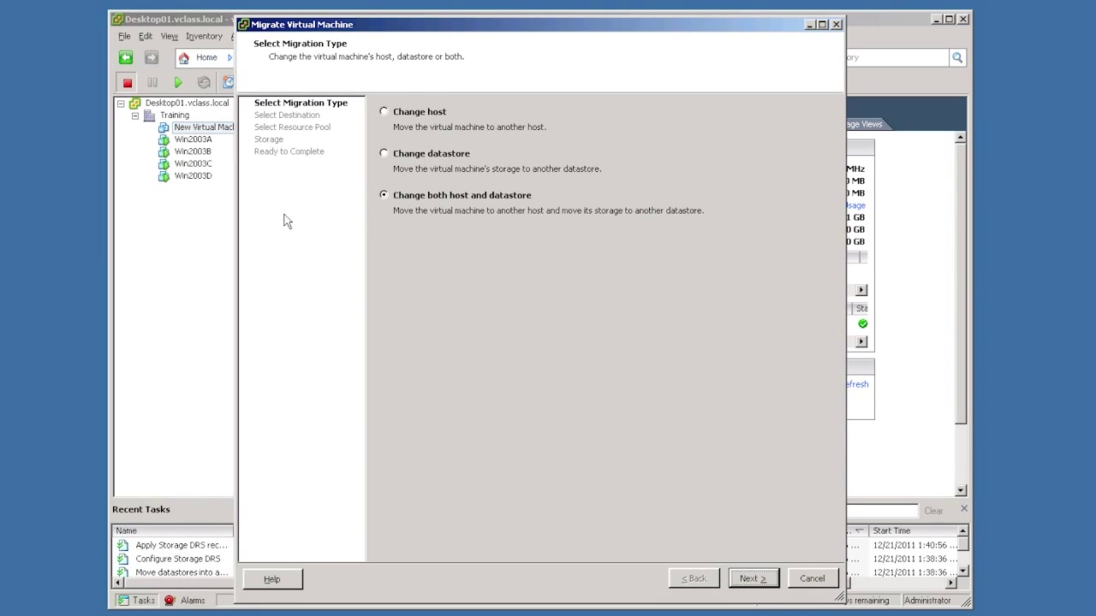
left_click(390, 157)
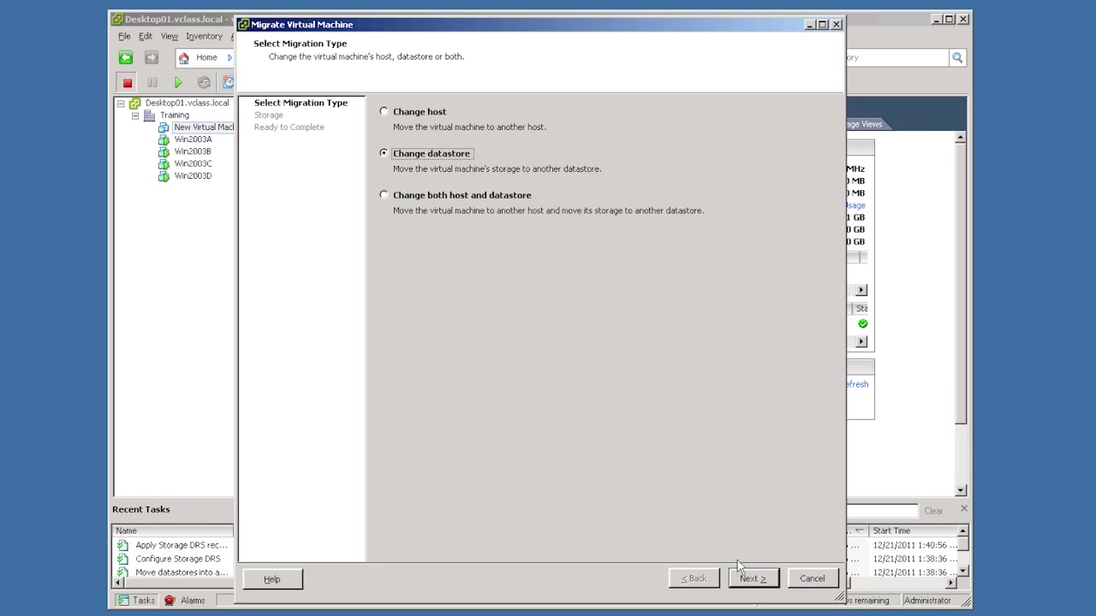
left_click(754, 580)
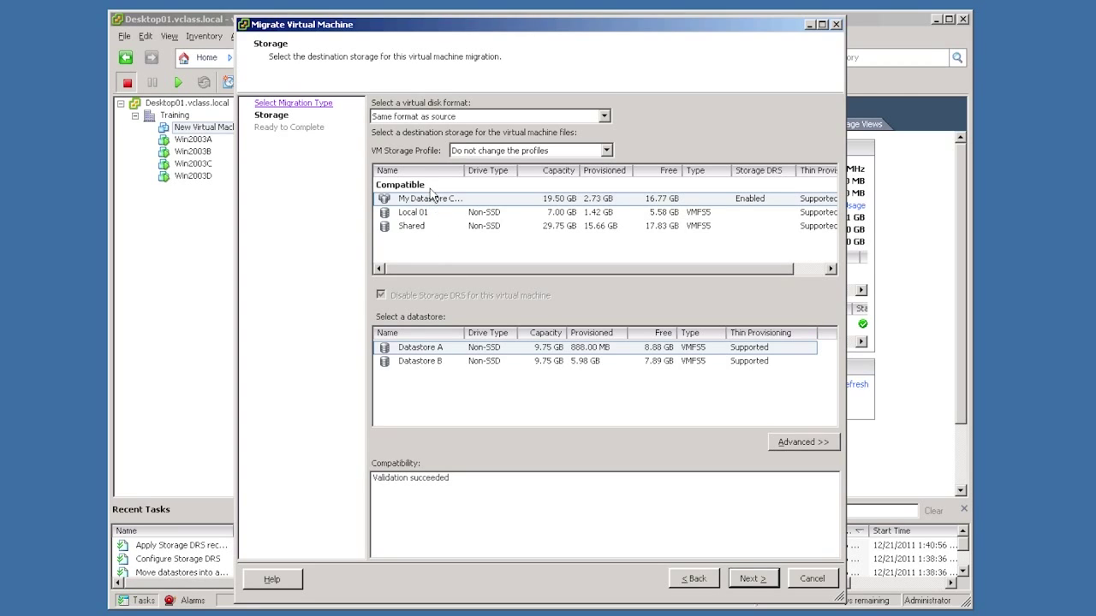
left_click(420, 229)
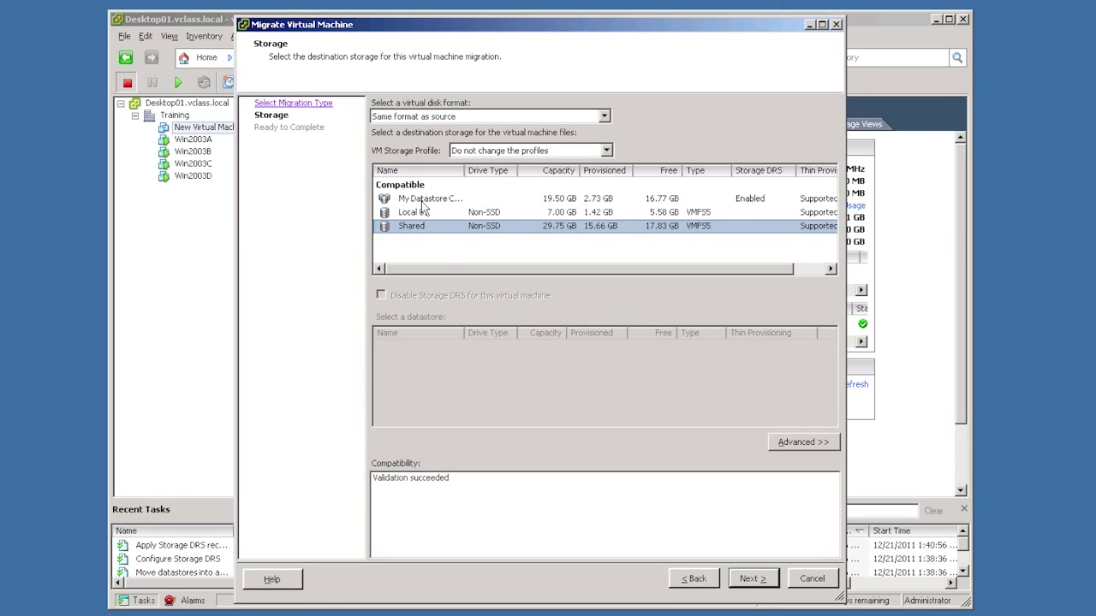
left_click(422, 199)
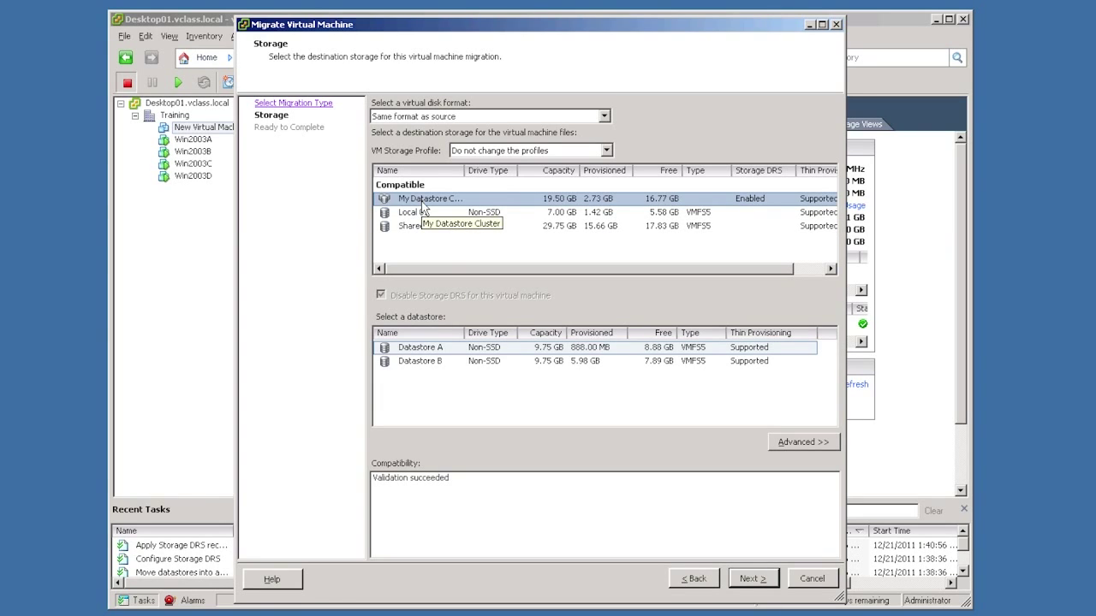